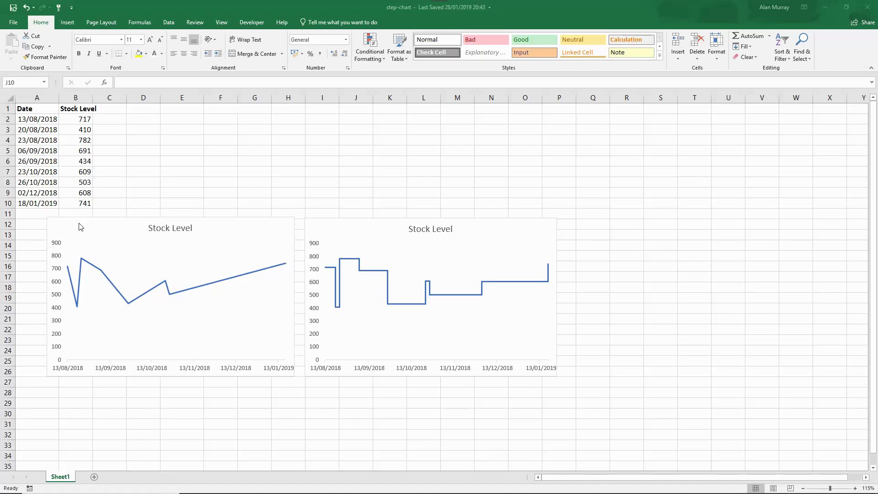
# Step: Delete both Stock Level charts, keeping only the nine-row Date and Stock Level table in A1:B10
pyautogui.scroll(4, 79, 226)
pyautogui.scroll(2, 79, 227)
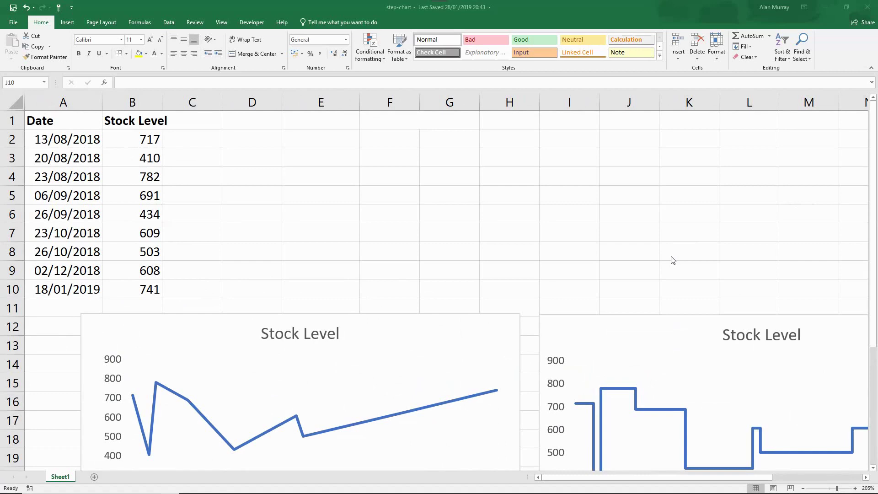
pyautogui.scroll(-1, 555, 247)
pyautogui.scroll(-3, 556, 248)
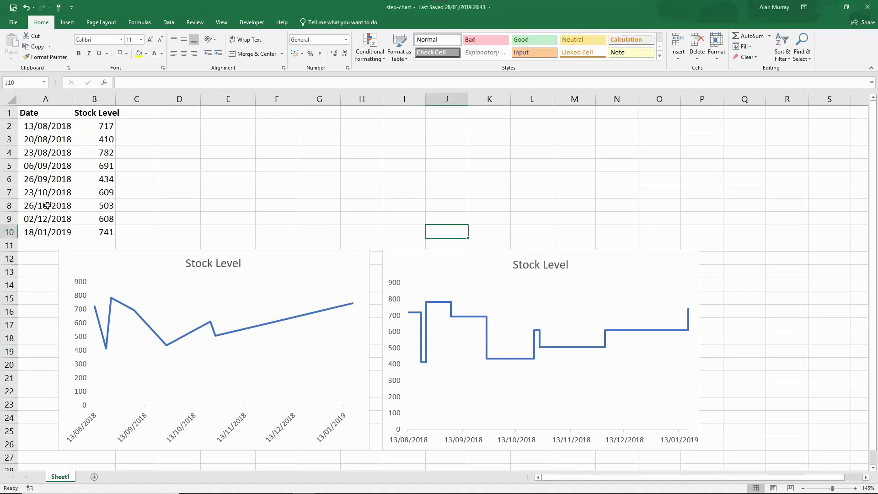
pyautogui.moveTo(47, 205); pyautogui.dragTo(92, 231)
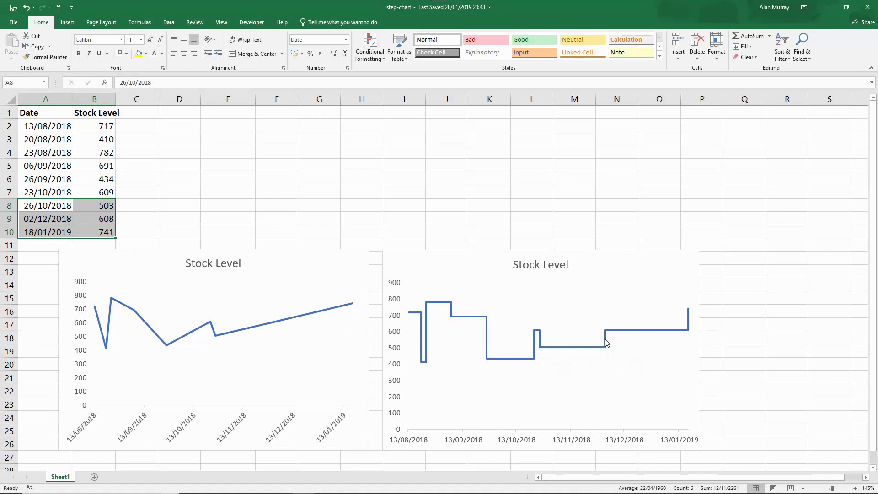
pyautogui.moveTo(608, 336)
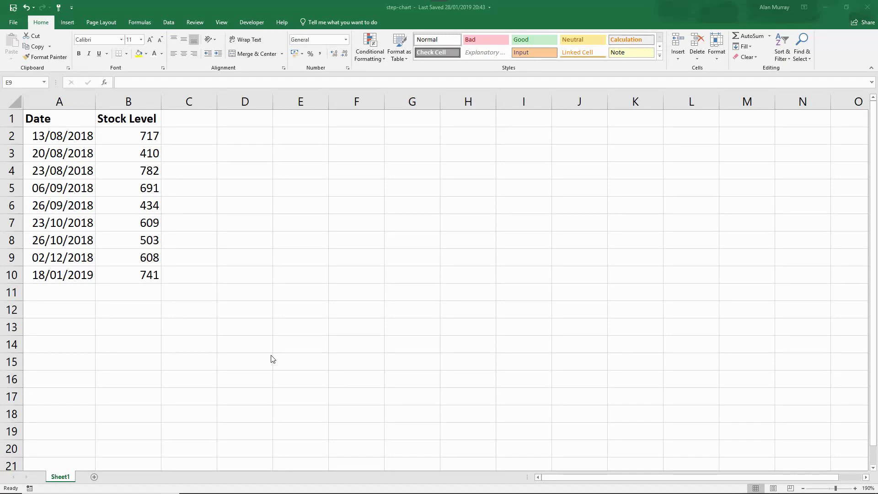
# Step: Copy the Date and Stock Level headings in A1:B1
pyautogui.click(301, 260)
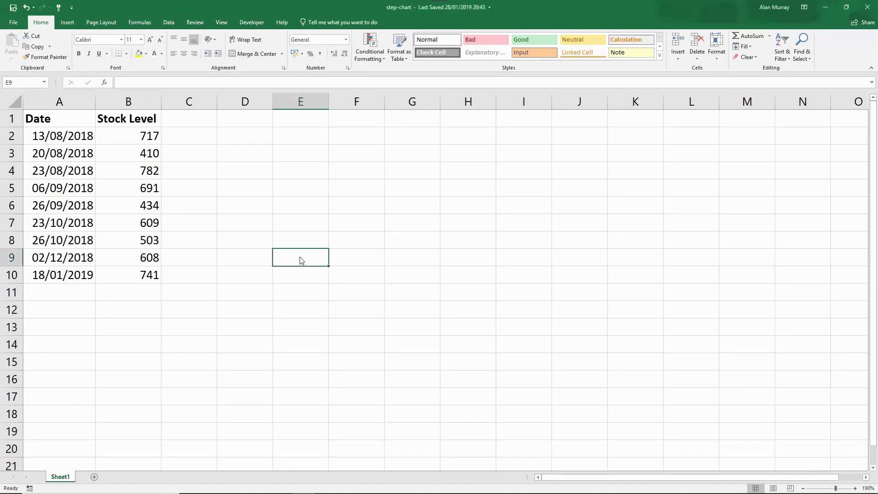
pyautogui.moveTo(258, 120); pyautogui.dragTo(305, 278)
pyautogui.click(305, 291)
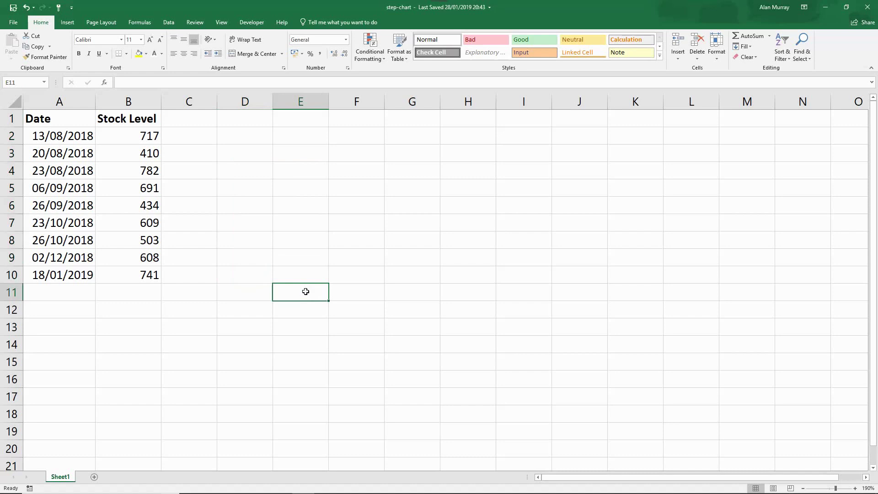
pyautogui.click(70, 121)
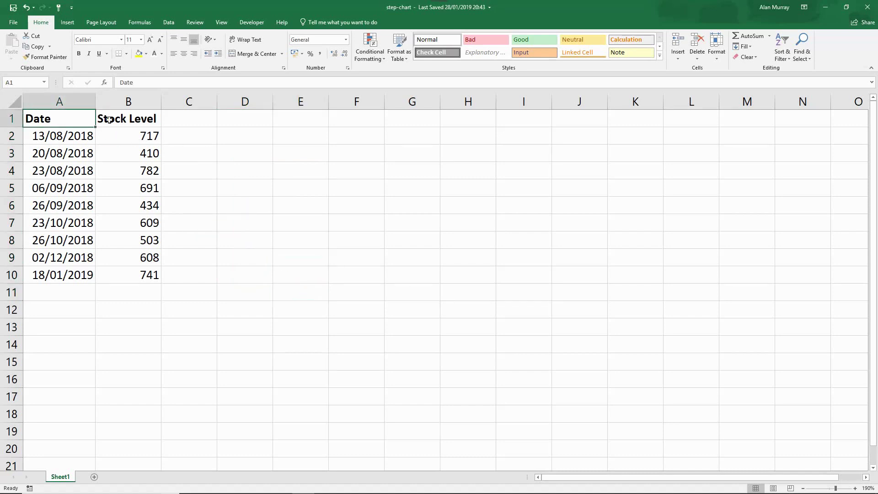
pyautogui.keyDown('shift'); pyautogui.click(108, 120); pyautogui.keyUp('shift')
pyautogui.rightClick(111, 120)
pyautogui.click(123, 137)
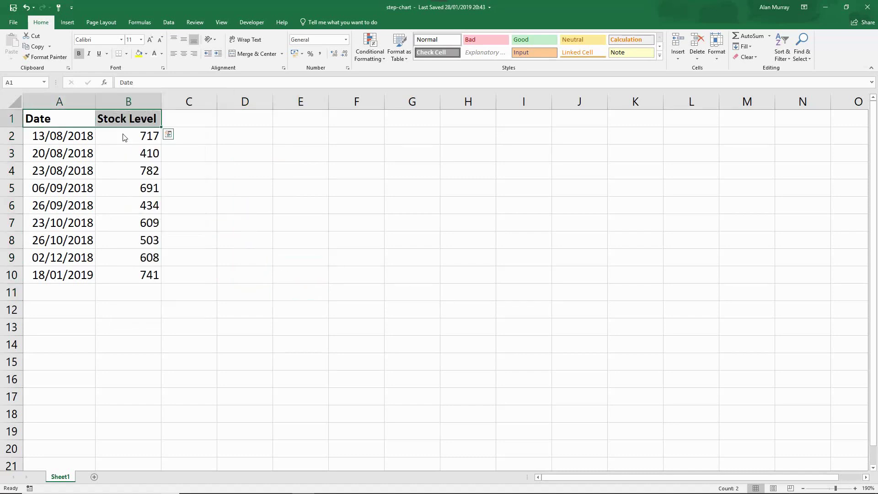
# Step: Paste the headings into D1:E1, autofit column E, and select the dates in A3:A10
pyautogui.rightClick(246, 118)
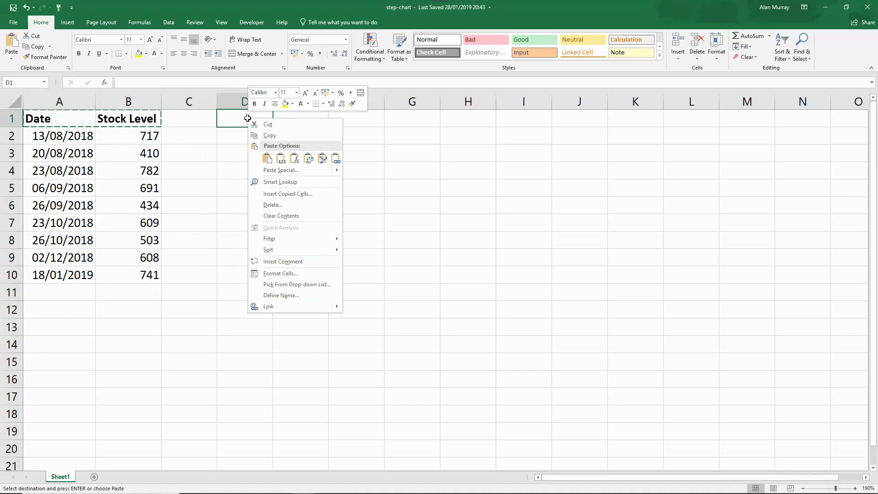
pyautogui.click(267, 158)
pyautogui.doubleClick(328, 101)
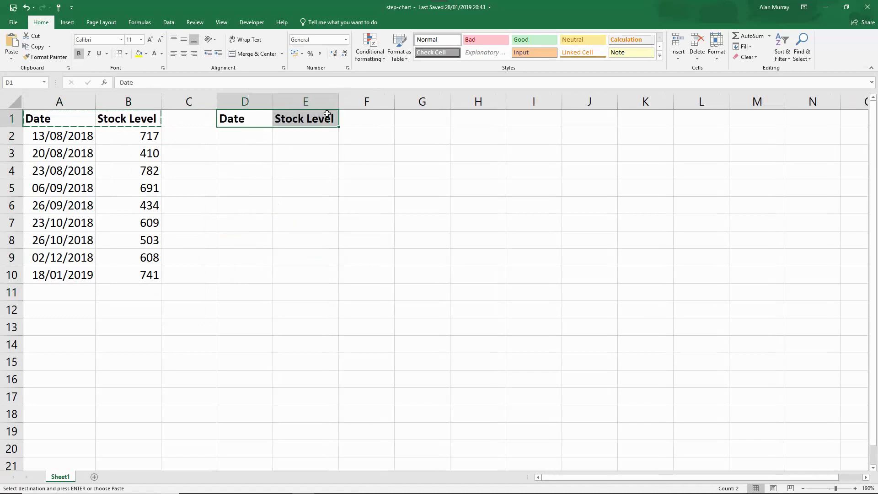
pyautogui.click(300, 180)
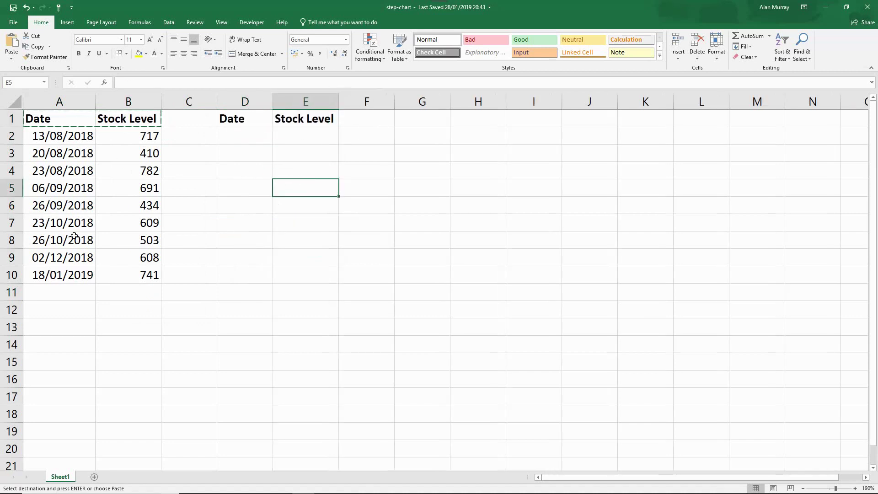
pyautogui.click(59, 154)
pyautogui.moveTo(61, 170); pyautogui.dragTo(73, 273)
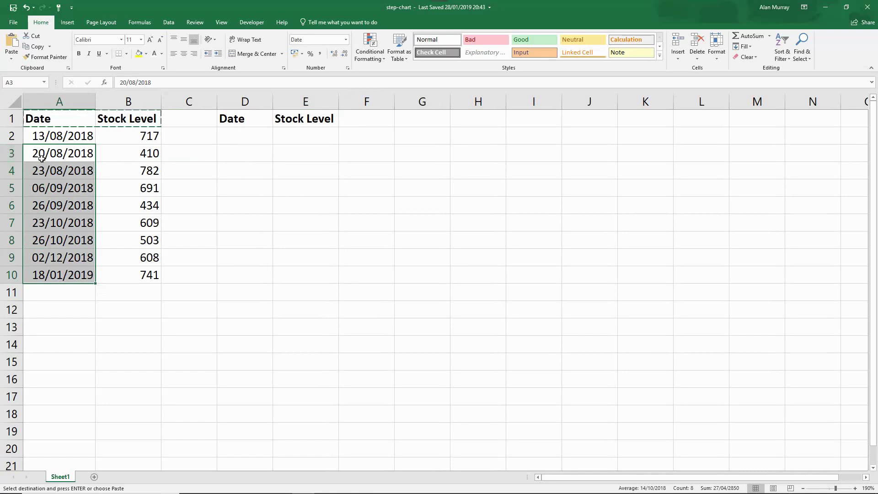
# Step: Copy the dates A3:A10 into D2:D9 and autofit column D
pyautogui.rightClick(75, 251)
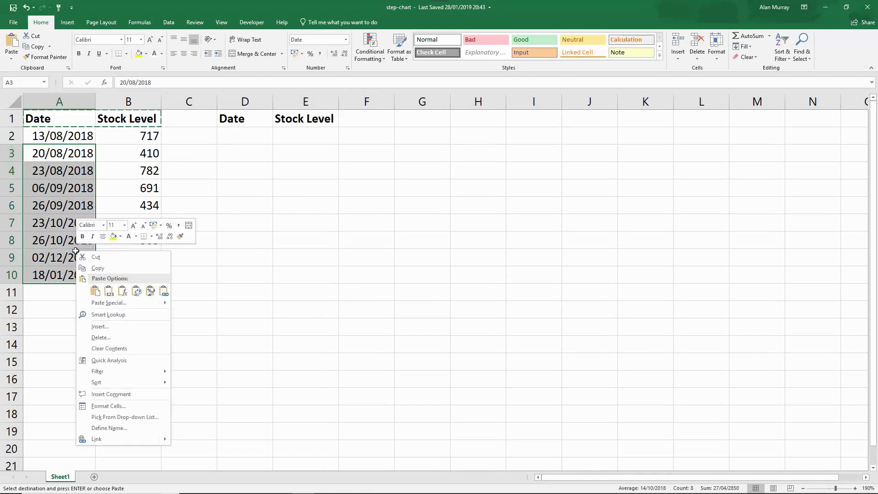
pyautogui.click(94, 269)
pyautogui.rightClick(242, 139)
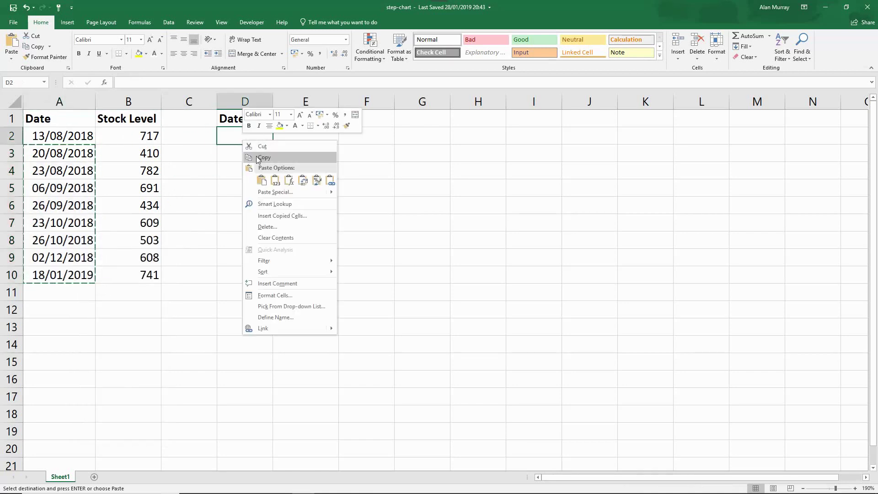
pyautogui.click(261, 181)
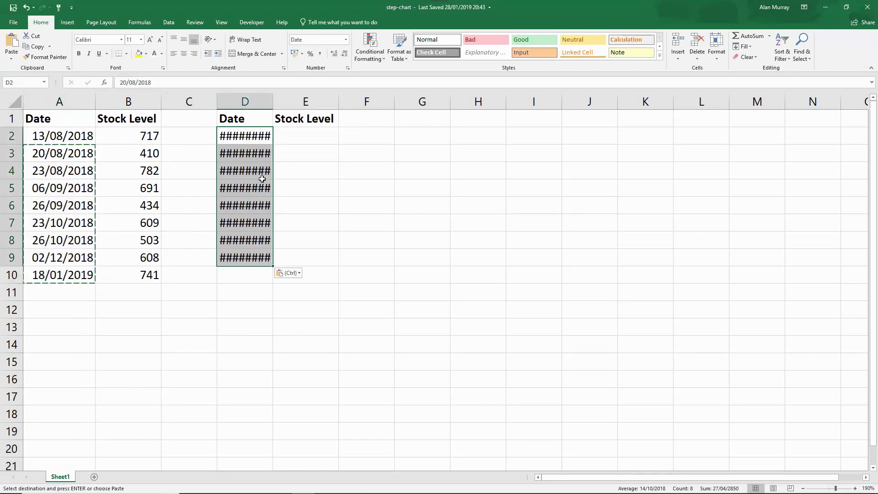
pyautogui.doubleClick(272, 103)
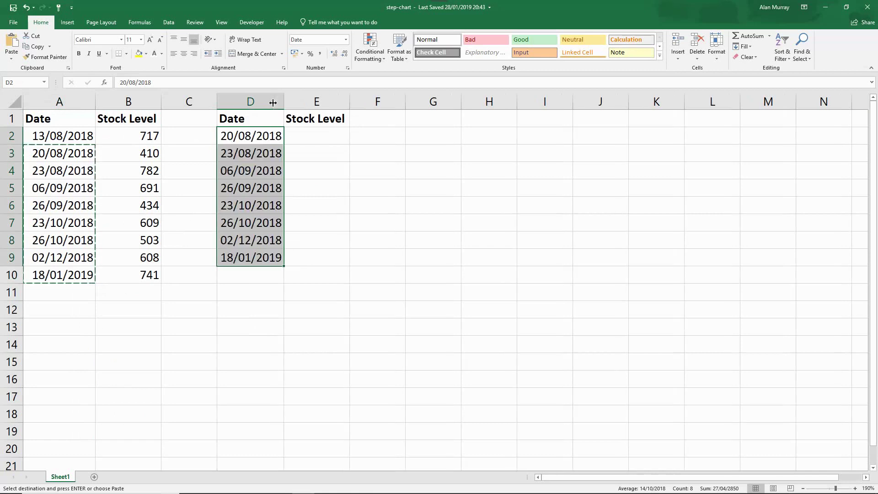
# Step: Copy the stock levels B2:B9 (717 to 608) into E2:E9
pyautogui.click(130, 136)
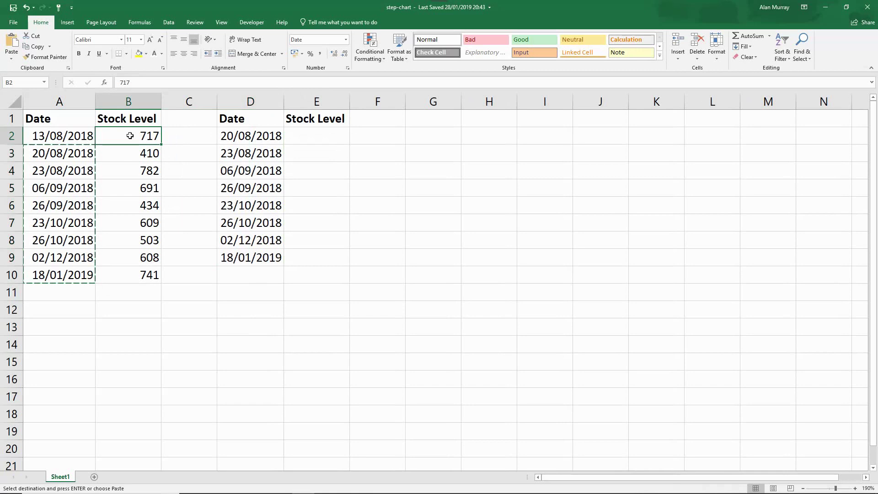
pyautogui.moveTo(130, 135); pyautogui.dragTo(143, 257)
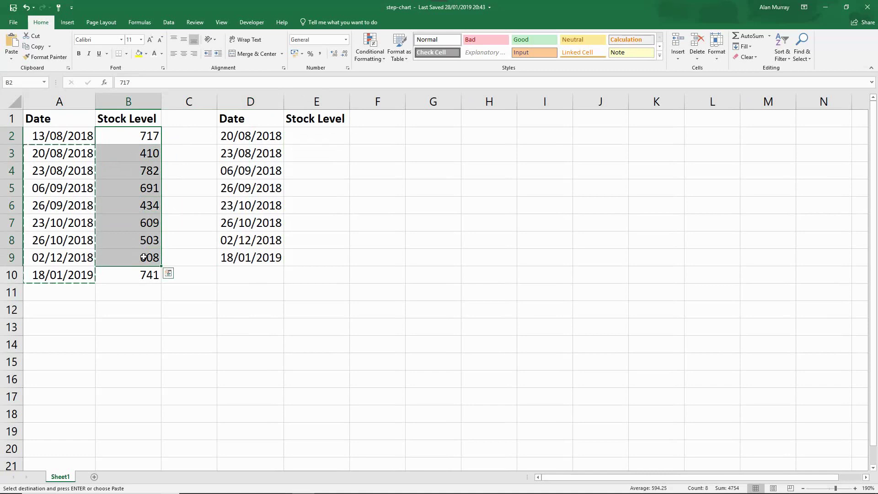
pyautogui.rightClick(143, 257)
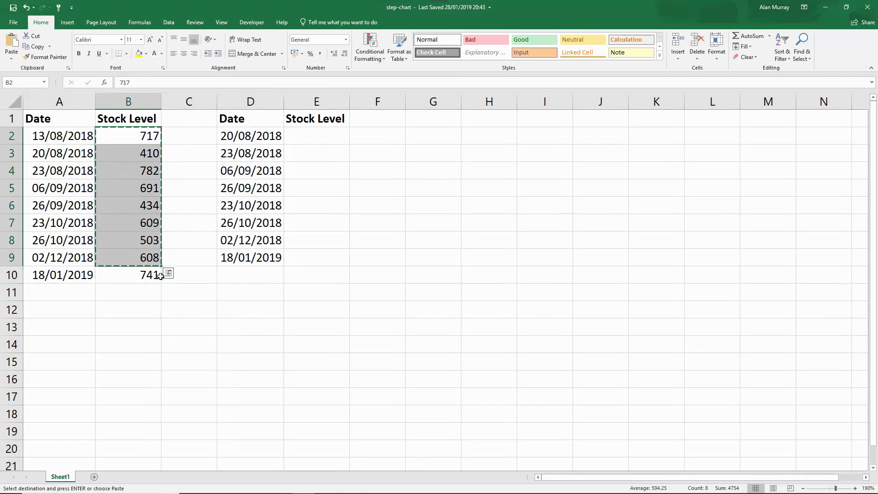
pyautogui.rightClick(317, 136)
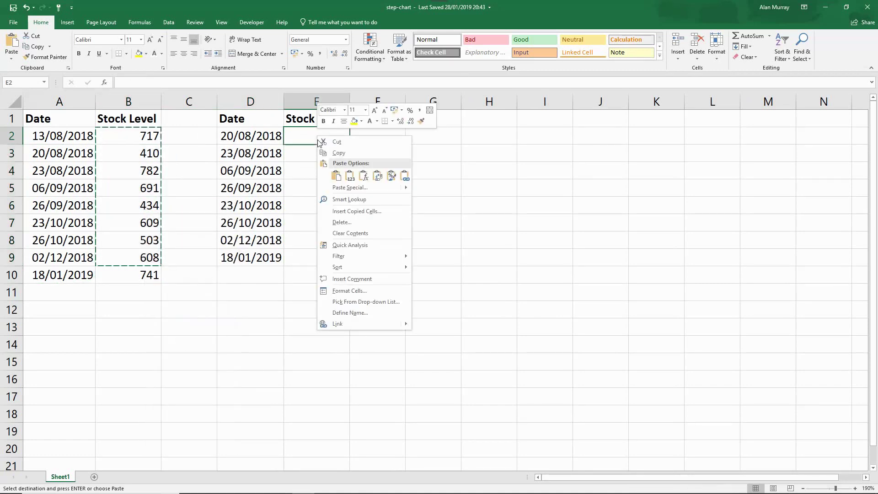
pyautogui.click(336, 175)
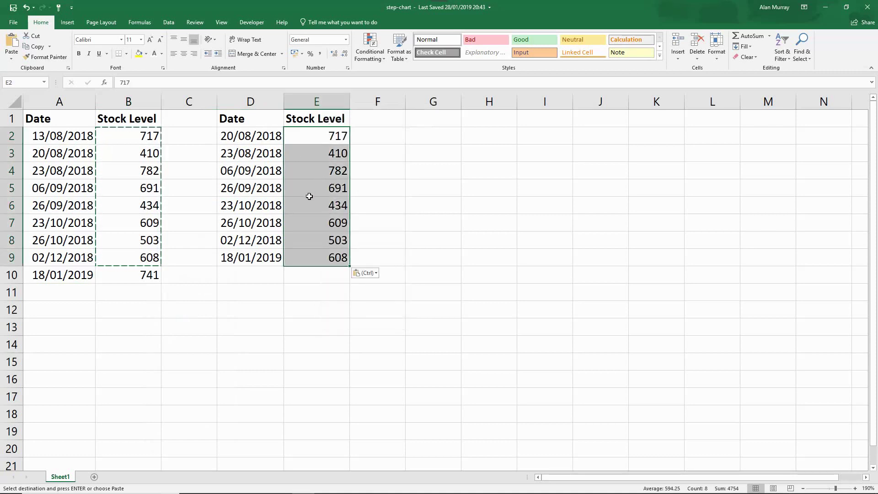
# Step: Paste a copy of A2:B10 at D10 to extend the helper table to E18, then select D1:E18
pyautogui.moveTo(70, 136); pyautogui.dragTo(146, 275)
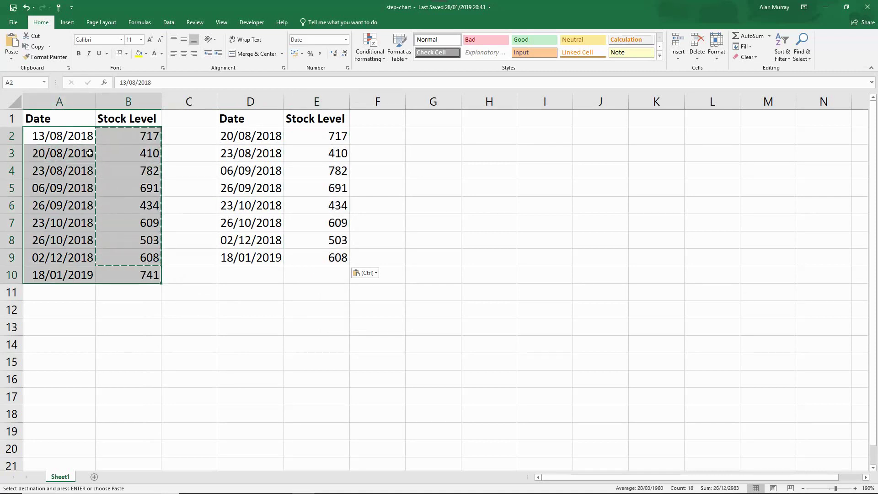
pyautogui.rightClick(113, 154)
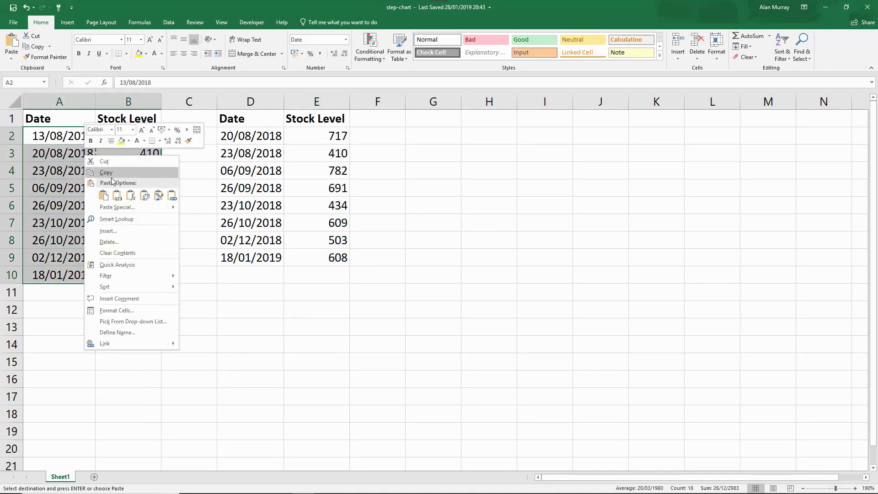
pyautogui.click(111, 172)
pyautogui.rightClick(259, 275)
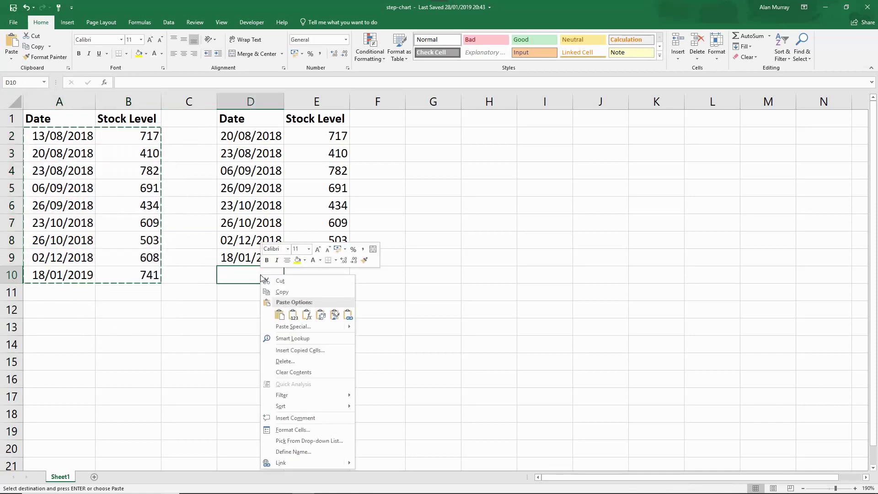
pyautogui.click(279, 314)
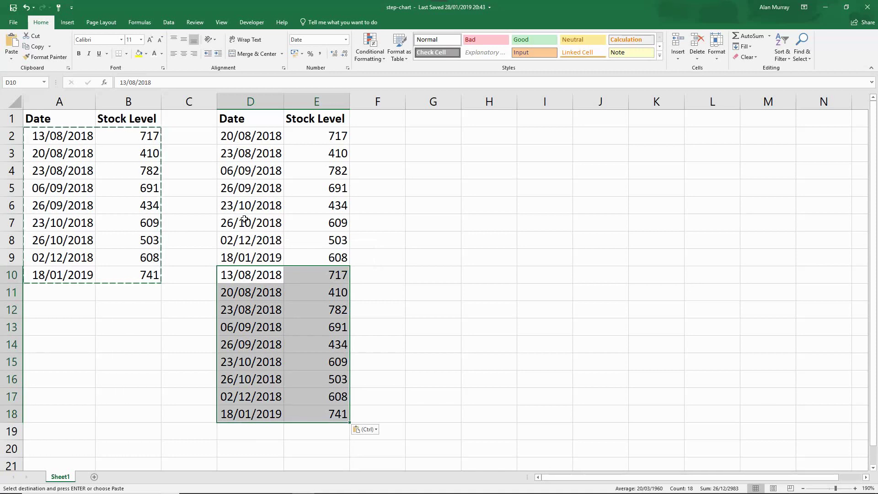
pyautogui.press('Escape')
pyautogui.moveTo(265, 120); pyautogui.dragTo(347, 414)
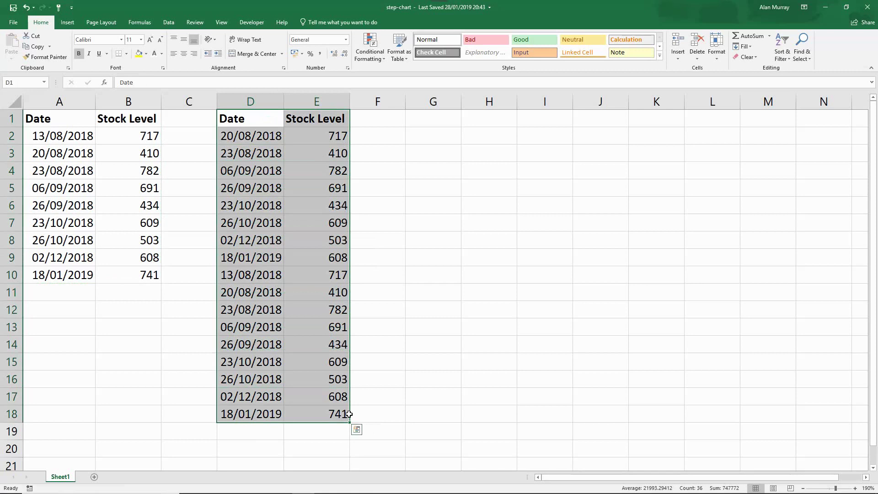
# Step: Insert a 2-D line chart of D1:E18 and delete its horizontal gridlines
pyautogui.click(66, 22)
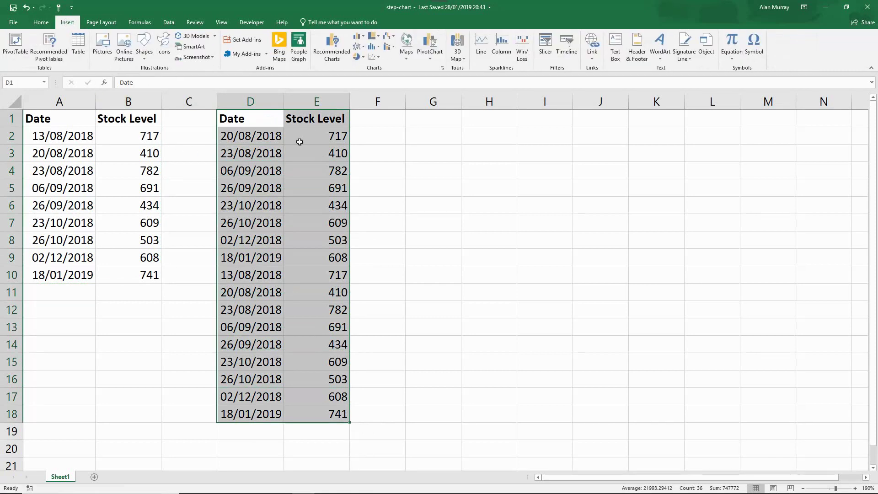
pyautogui.click(357, 45)
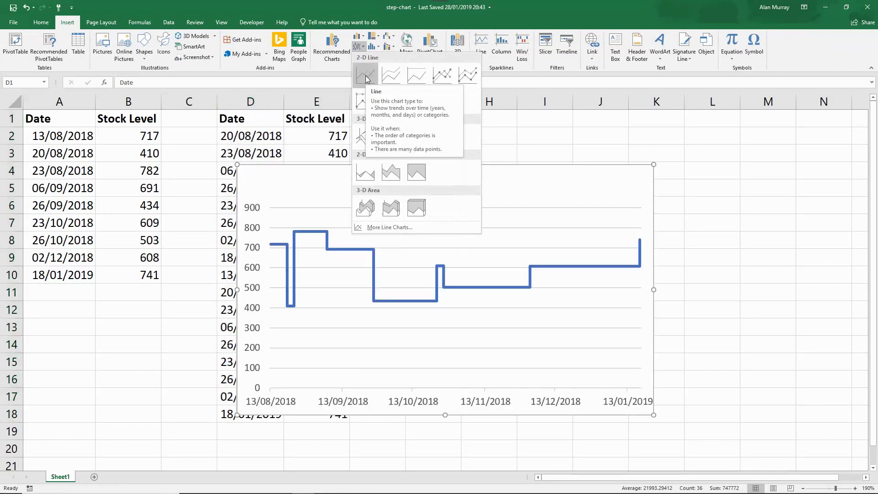
pyautogui.click(366, 76)
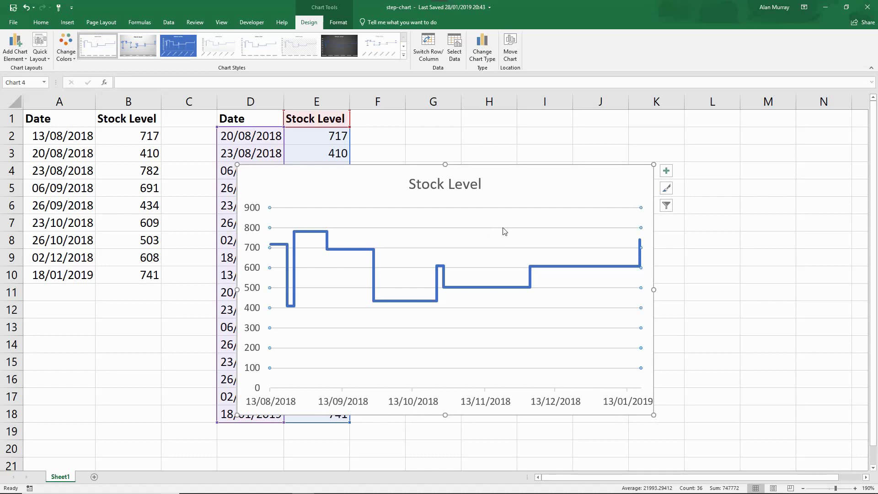
pyautogui.press('Delete')
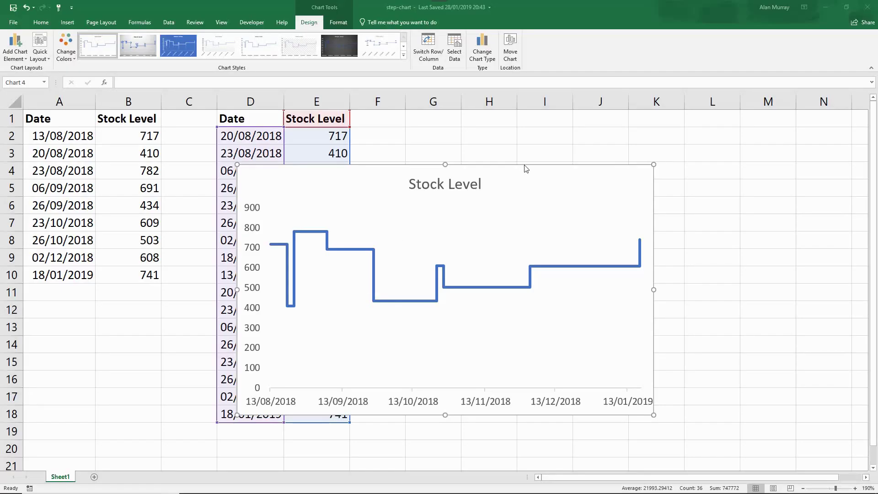
# Step: Move the chart right of the tables and sort the helper data by date, oldest first
pyautogui.moveTo(543, 171); pyautogui.dragTo(686, 152)
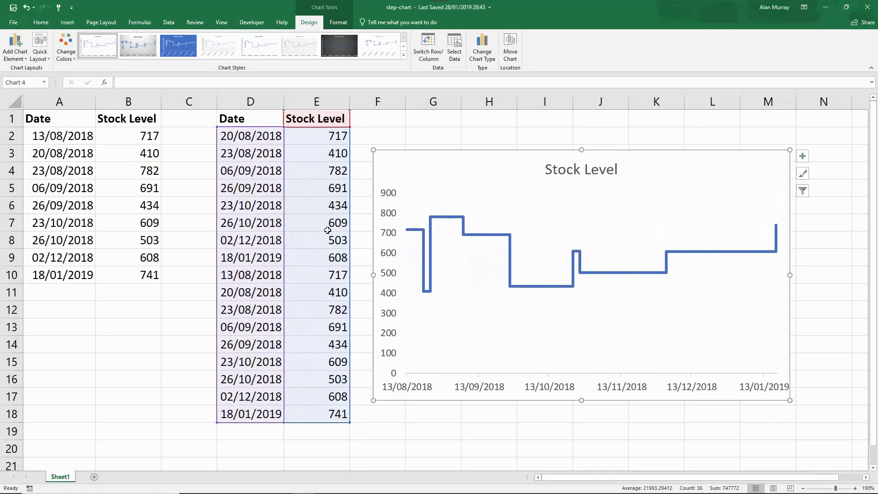
pyautogui.moveTo(267, 137); pyautogui.dragTo(267, 362)
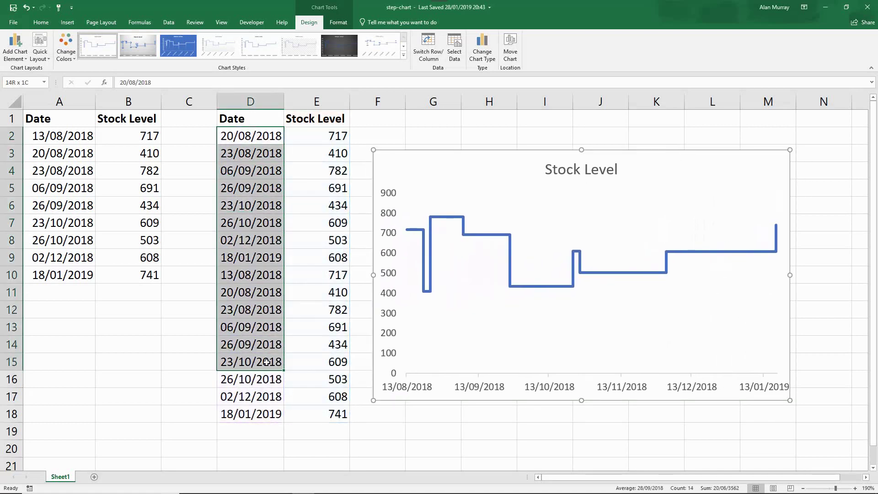
pyautogui.click(336, 326)
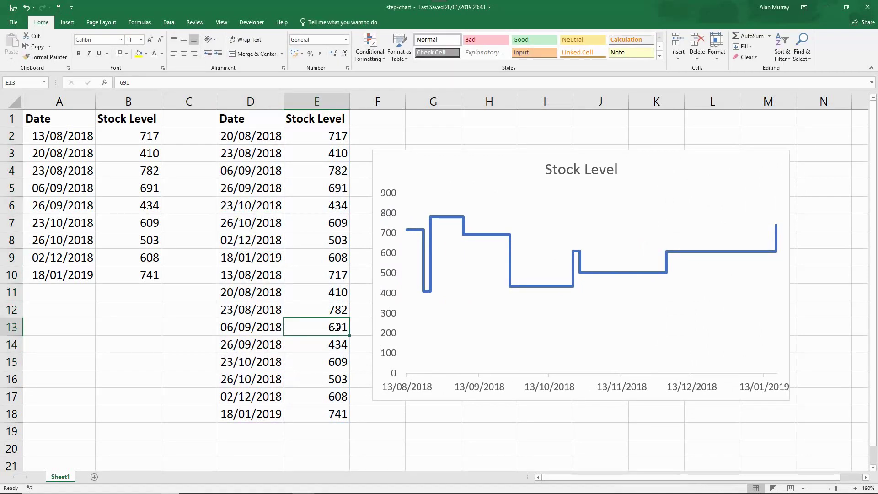
pyautogui.click(267, 227)
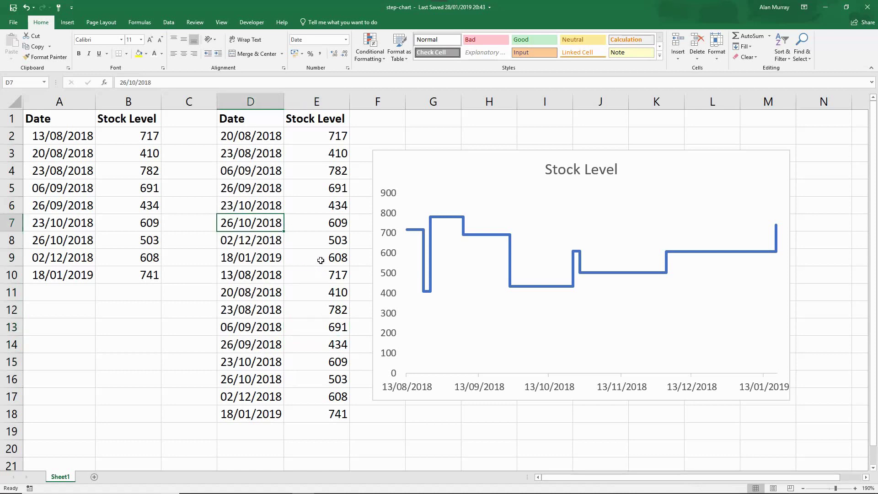
pyautogui.click(278, 206)
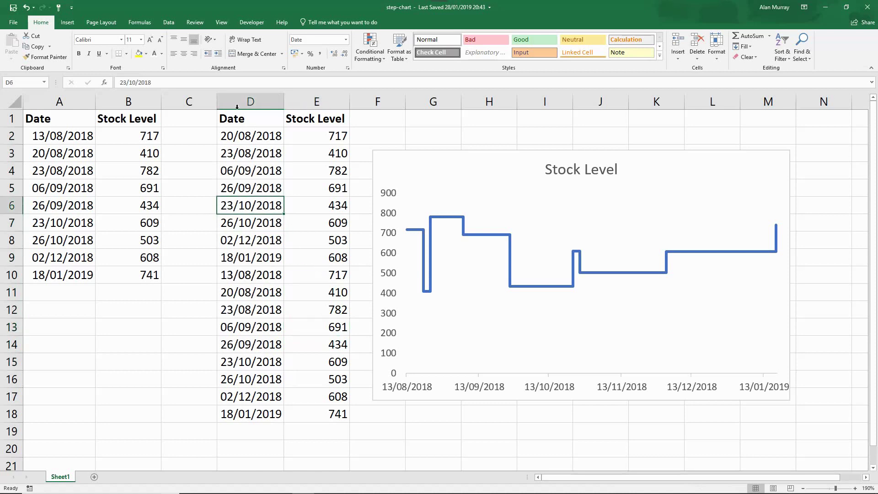
pyautogui.click(169, 22)
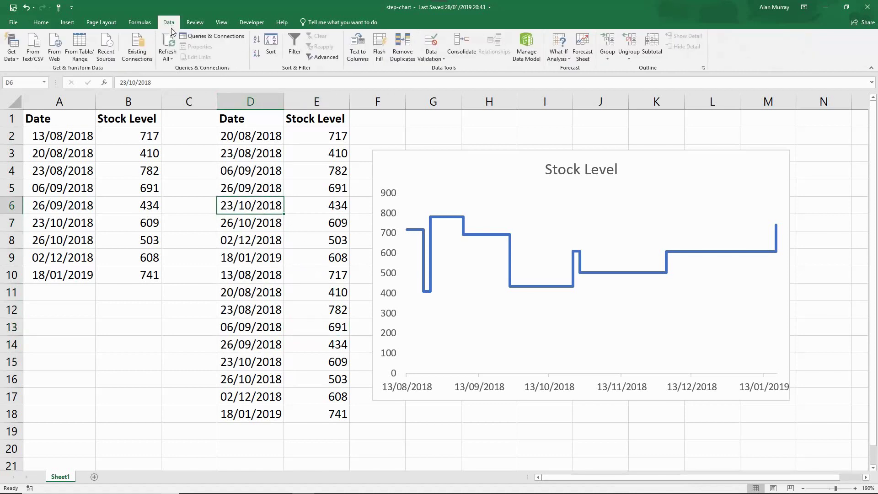
pyautogui.click(256, 43)
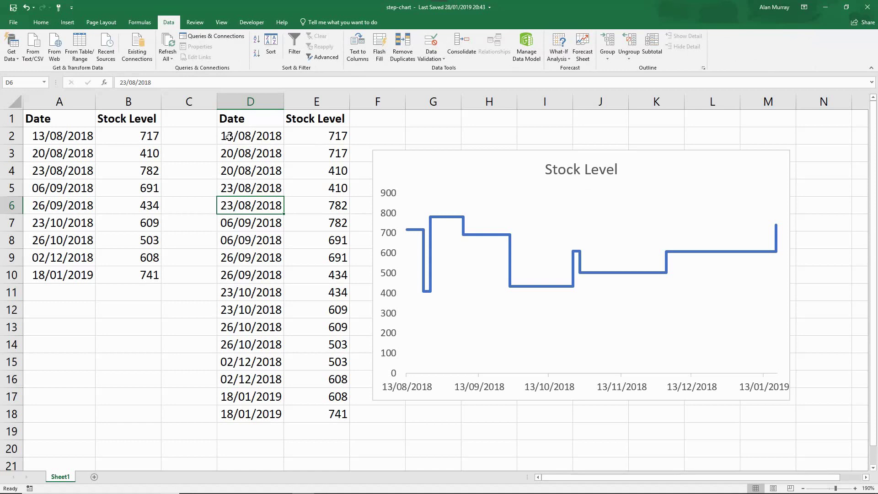
pyautogui.moveTo(230, 136); pyautogui.dragTo(315, 133)
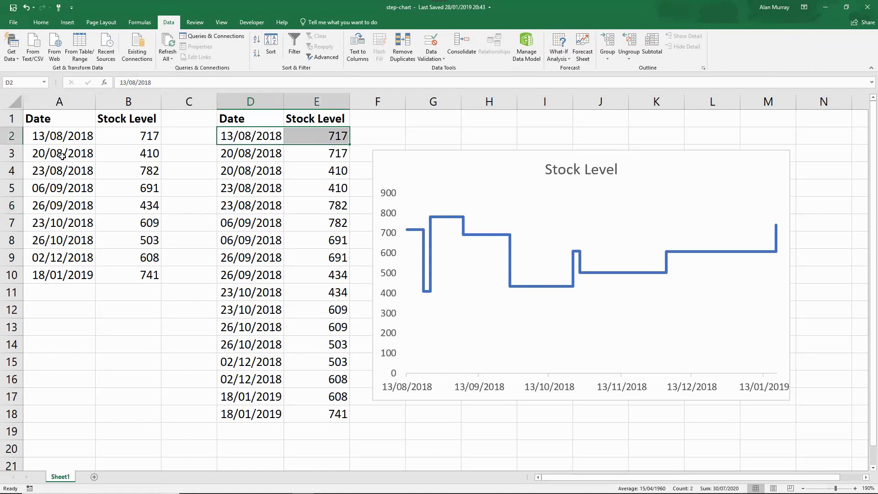
pyautogui.moveTo(251, 157); pyautogui.dragTo(247, 245)
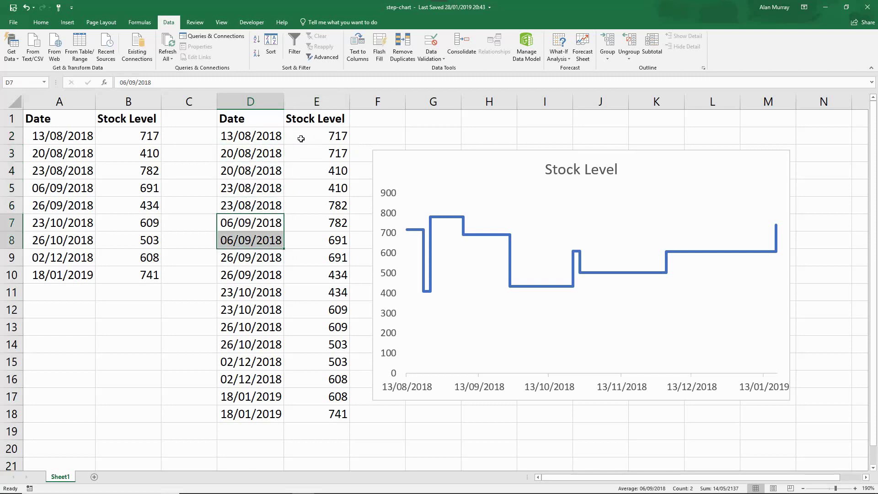
pyautogui.moveTo(259, 134); pyautogui.dragTo(340, 135)
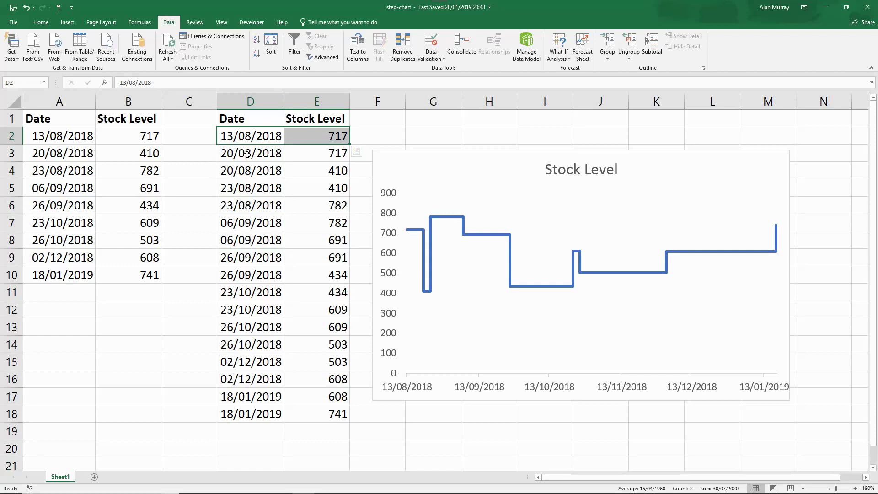
pyautogui.moveTo(247, 153); pyautogui.dragTo(305, 156)
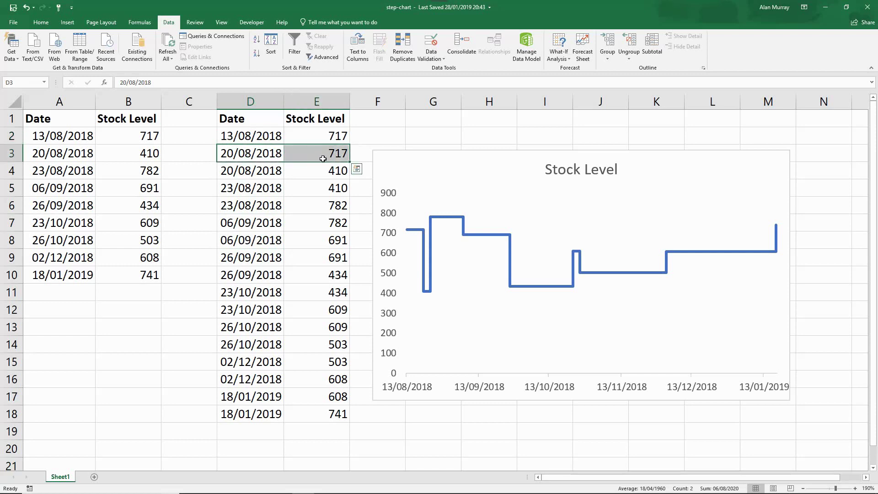
pyautogui.click(270, 171)
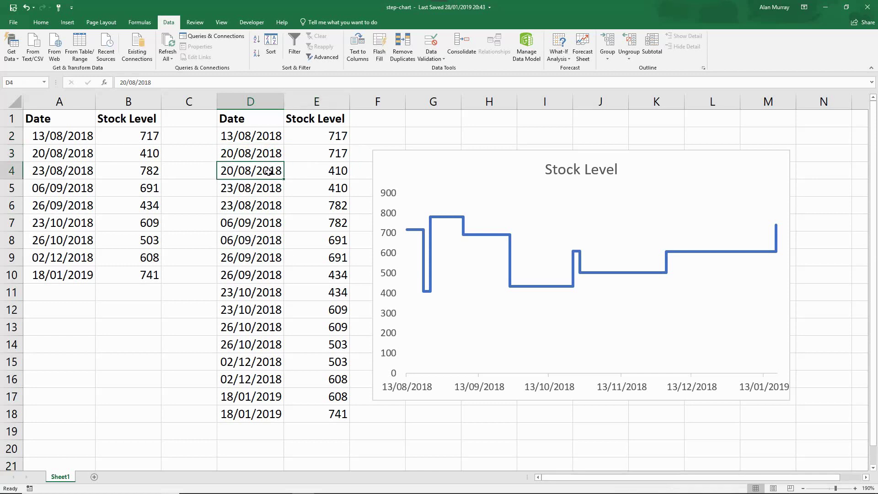
pyautogui.moveTo(268, 171); pyautogui.dragTo(316, 168)
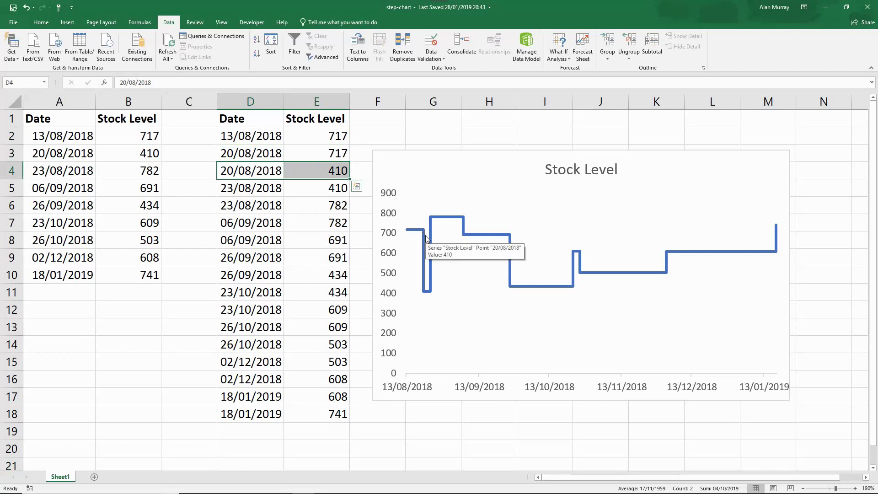
pyautogui.moveTo(415, 236)
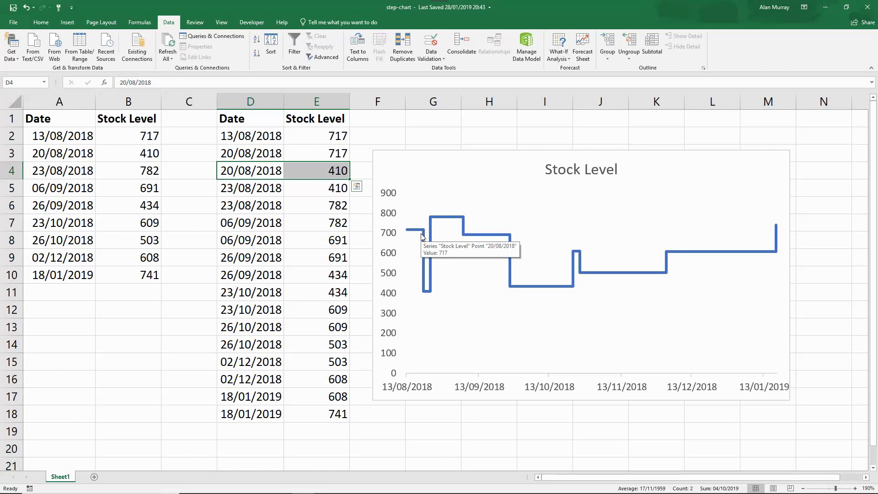
pyautogui.moveTo(251, 140); pyautogui.dragTo(300, 167)
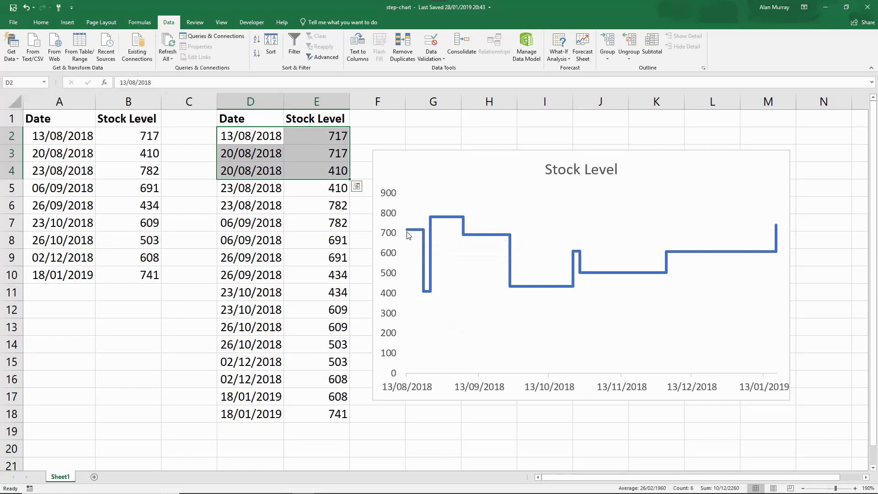
pyautogui.moveTo(427, 294)
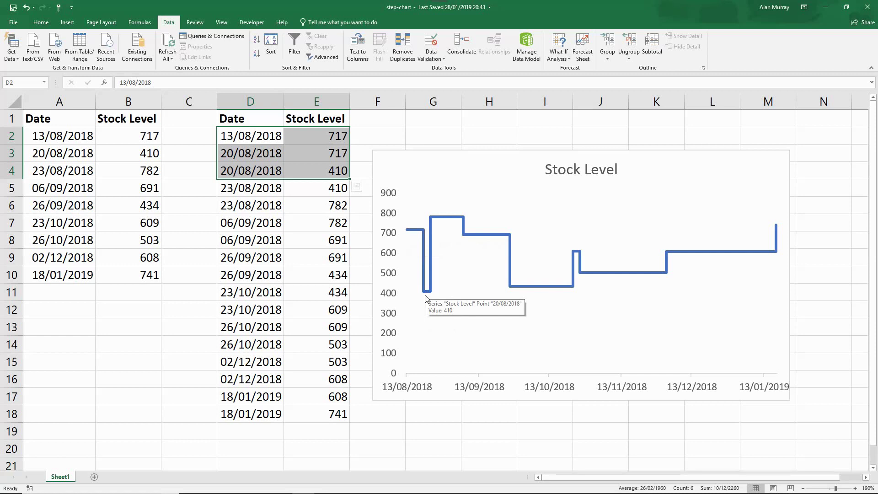
pyautogui.click(254, 219)
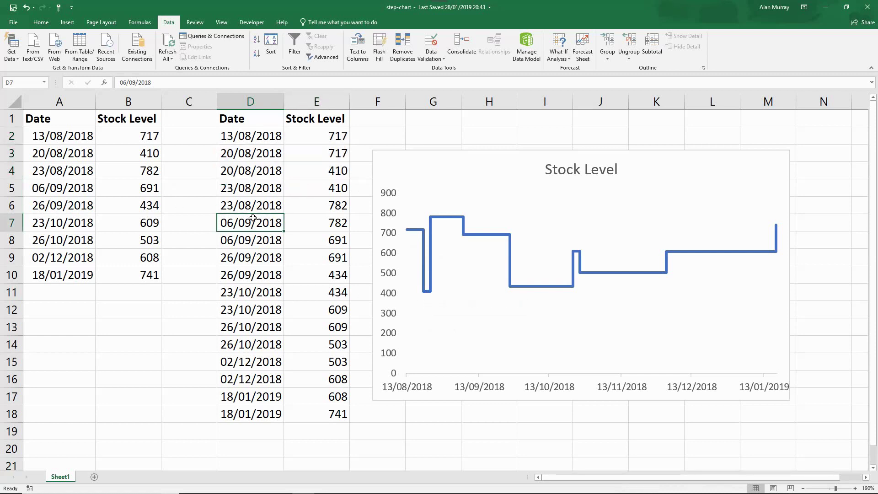